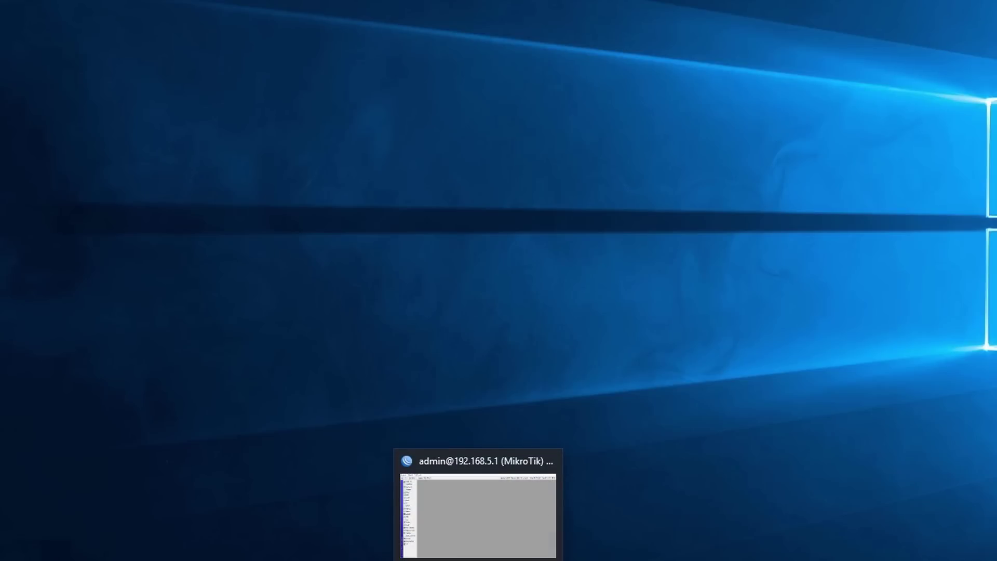
- Check in System > Packages that the ntp package is installed, then close the package list
{"action": "left_click", "coordinate": [478, 559]}
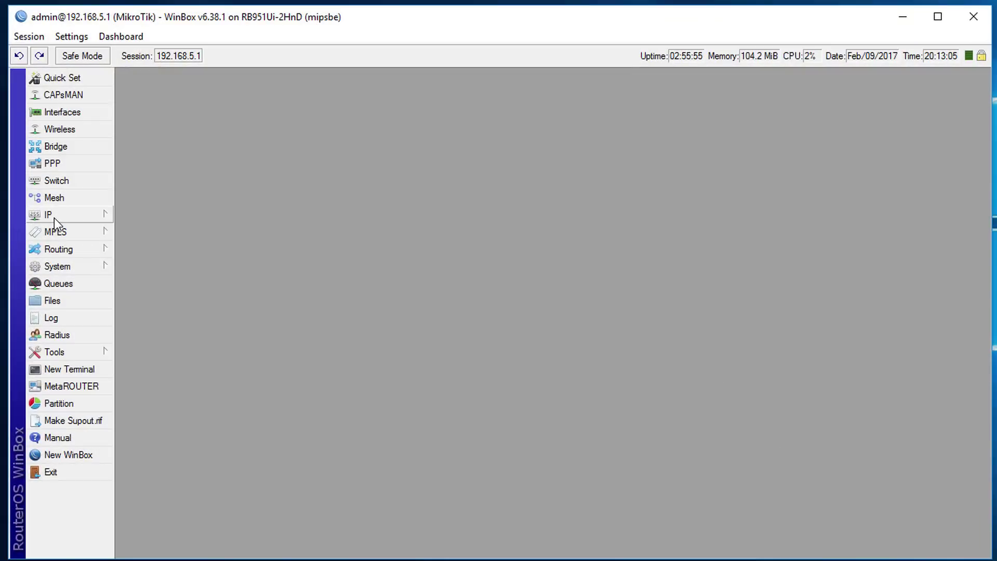
{"action": "left_click", "coordinate": [67, 269]}
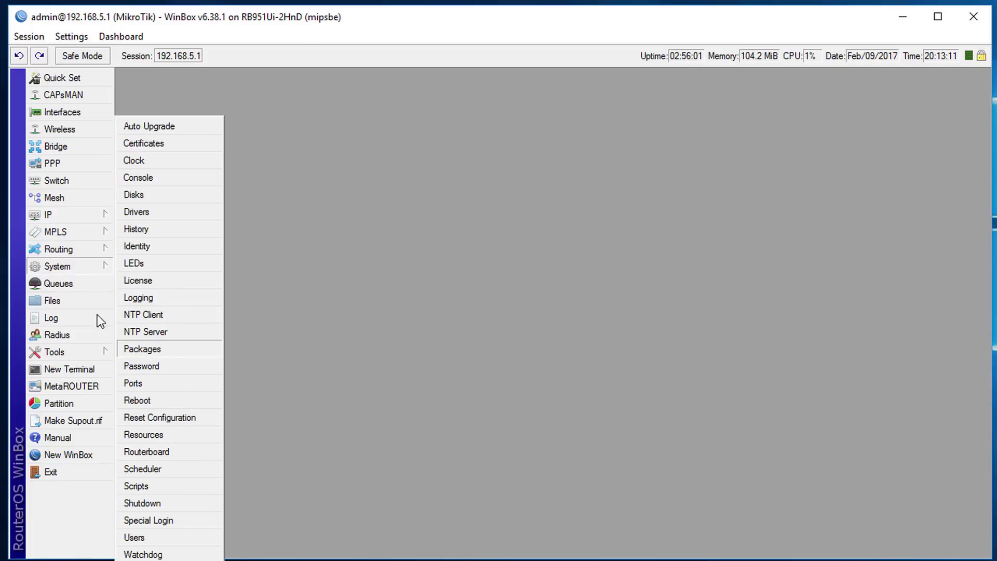
{"action": "left_click", "coordinate": [171, 350]}
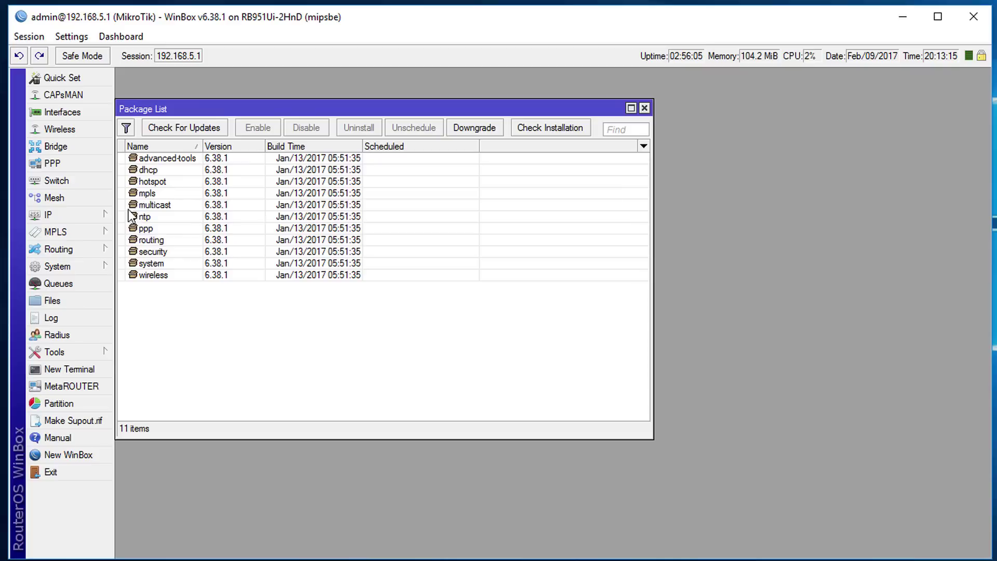
{"action": "left_click", "coordinate": [150, 217]}
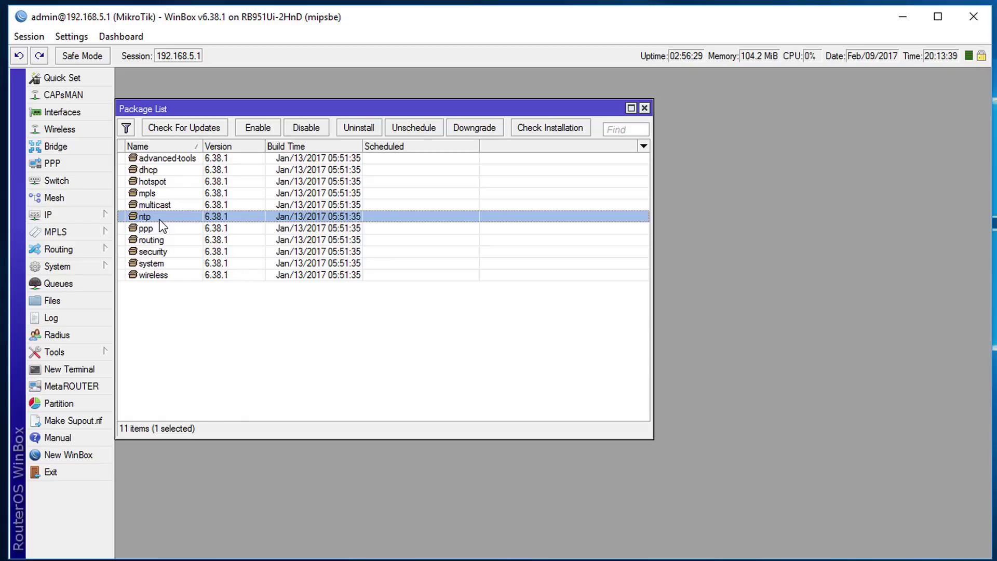
{"action": "left_click", "coordinate": [644, 108]}
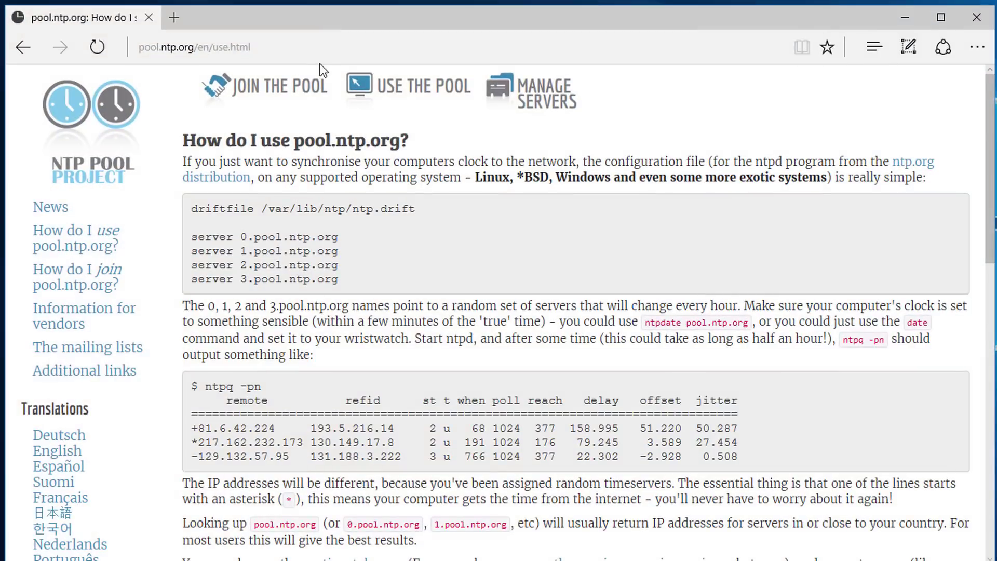
- Strip the /en/use.html path from the address to load the pool.ntp.org home page
{"action": "left_click", "coordinate": [299, 57]}
{"action": "left_click", "coordinate": [214, 50]}
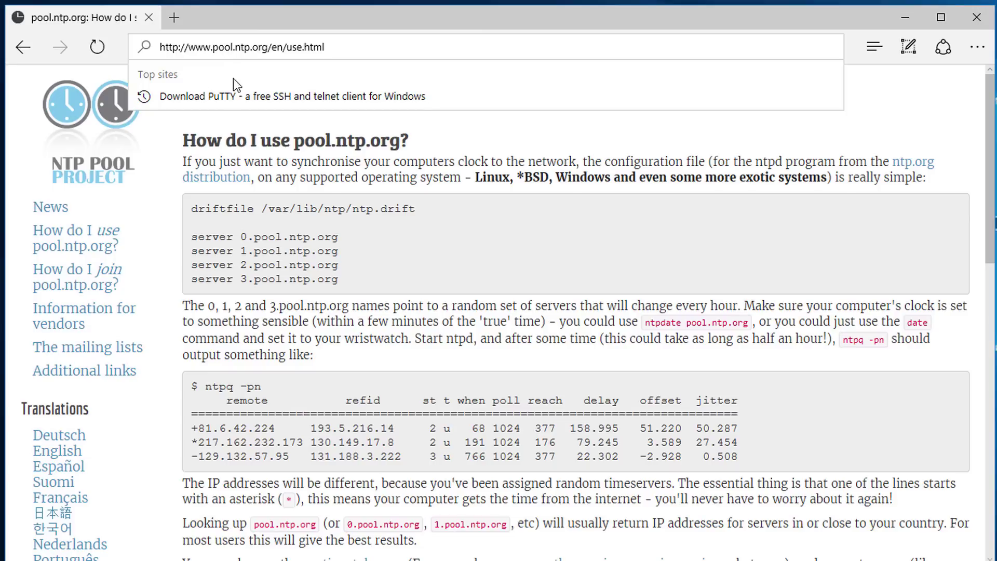
{"action": "left_click", "coordinate": [269, 47]}
{"action": "left_click_drag", "start_coordinate": [285, 52], "coordinate": [287, 51]}
{"action": "left_click_drag", "start_coordinate": [269, 49], "coordinate": [428, 41]}
{"action": "key", "text": "BackSpace"}
{"action": "key", "text": "Return"}
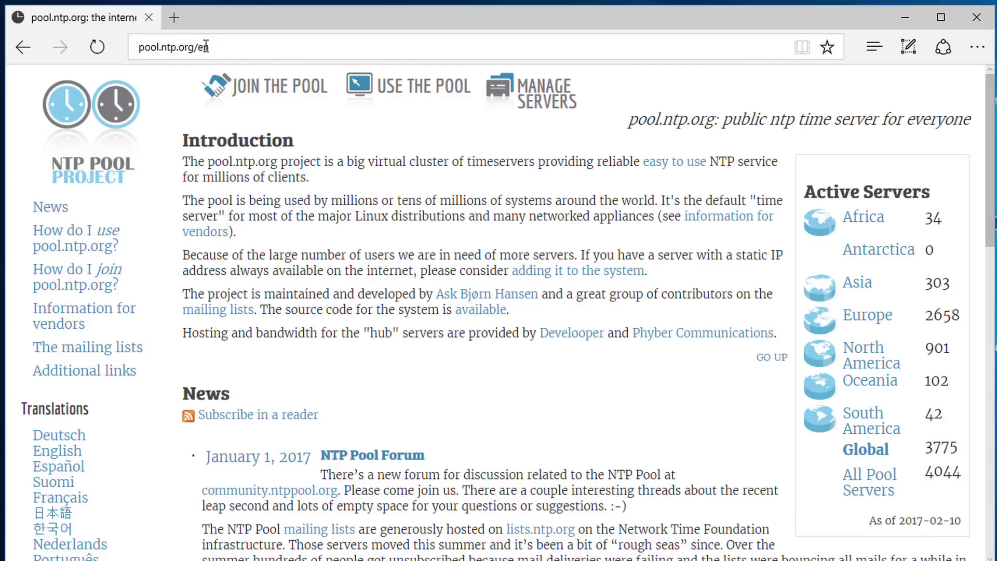
- On the USE THE POOL page, select the 0.pool.ntp.org server name, then return to WinBox
{"action": "left_click", "coordinate": [401, 94]}
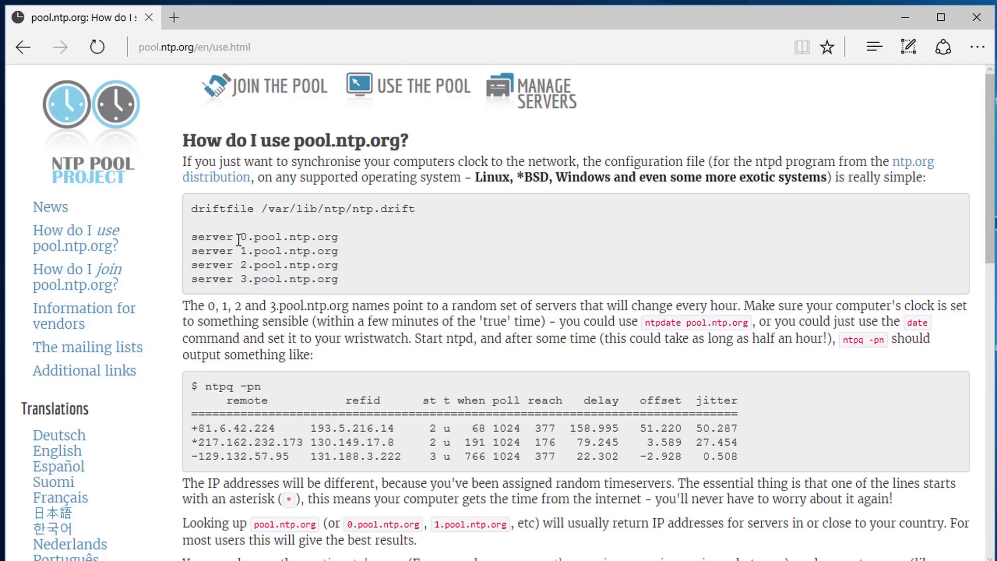
{"action": "left_click_drag", "start_coordinate": [240, 237], "coordinate": [338, 237]}
{"action": "key", "text": "ctrl+c"}
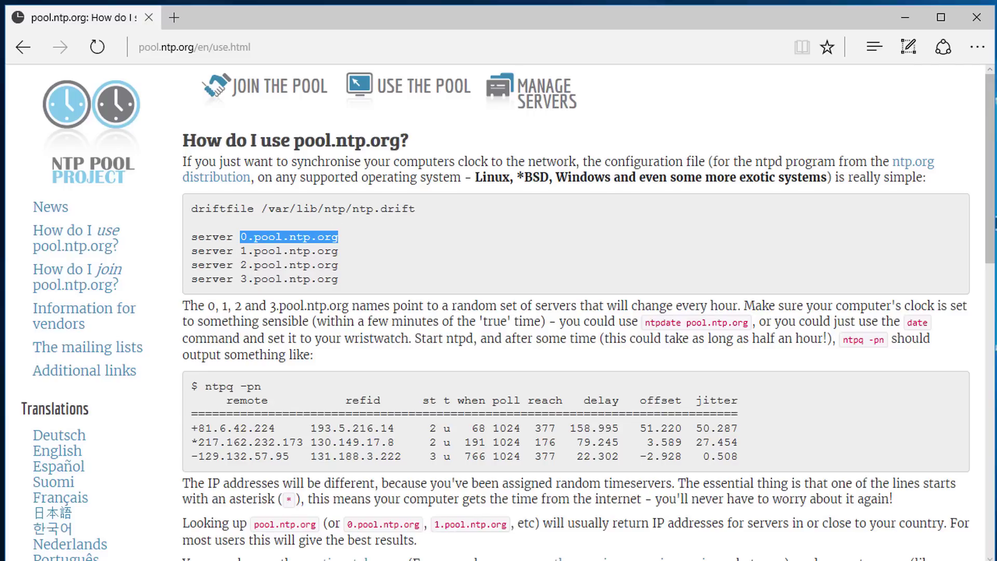
{"action": "left_click", "coordinate": [519, 506]}
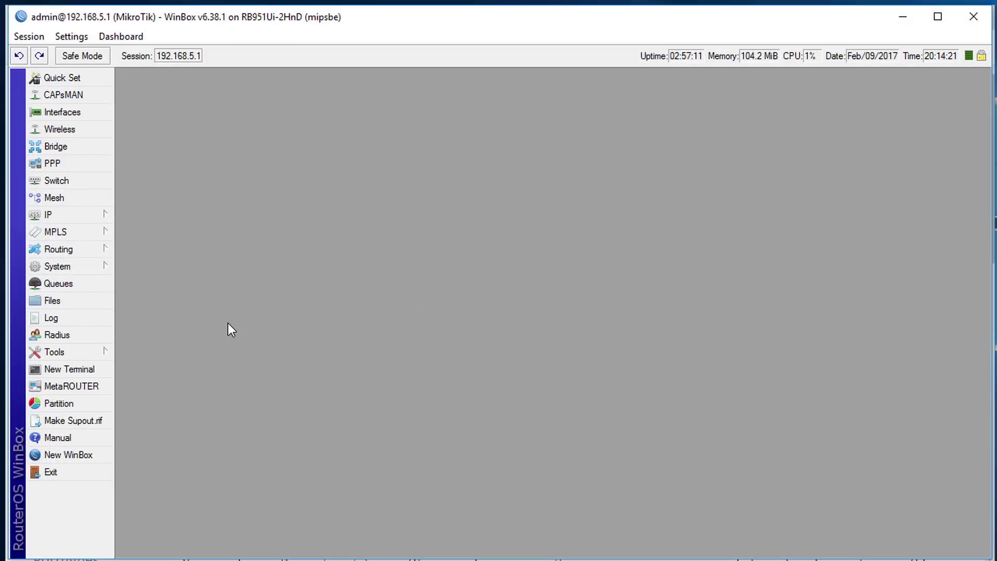
- Enable the NTP Server with Broadcast ticked, then apply and save the settings
{"action": "left_click", "coordinate": [80, 267]}
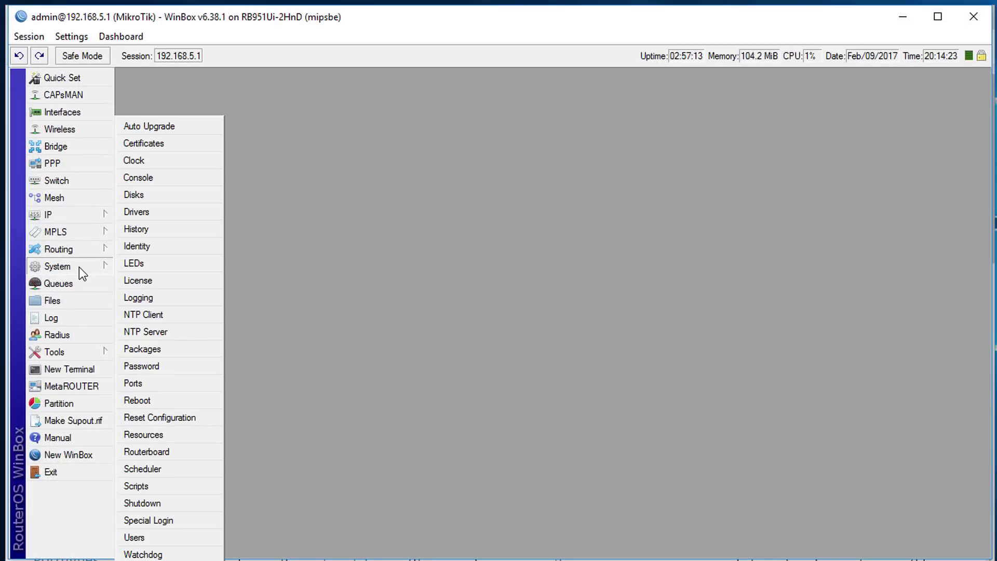
{"action": "left_click", "coordinate": [163, 335]}
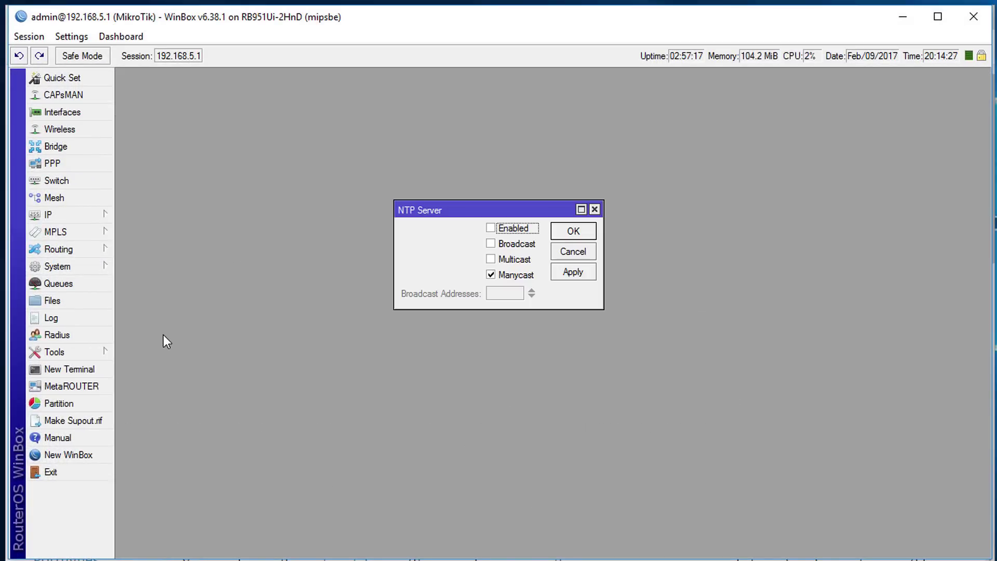
{"action": "left_click", "coordinate": [492, 228]}
{"action": "left_click", "coordinate": [491, 244]}
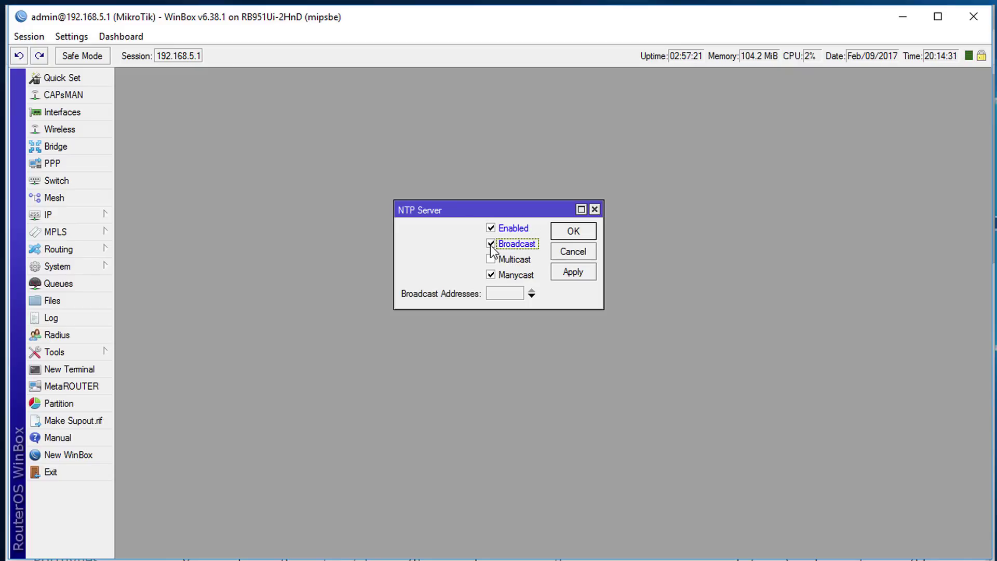
{"action": "left_click", "coordinate": [571, 272]}
{"action": "left_click", "coordinate": [565, 236]}
{"action": "left_click", "coordinate": [86, 263]}
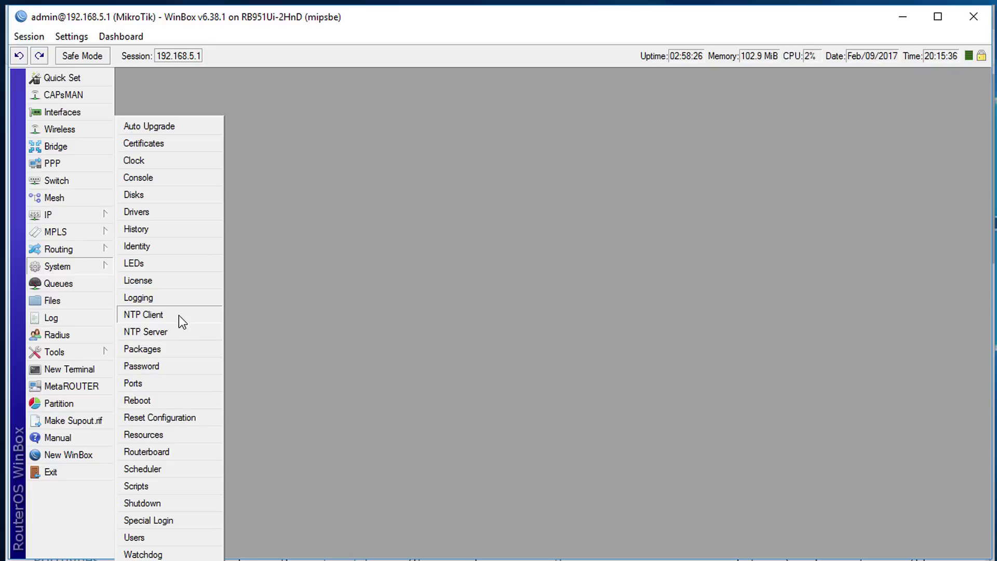
- In NTP Client settings, select the primary server's 0.0.0.0 value for replacement
{"action": "left_click", "coordinate": [178, 315]}
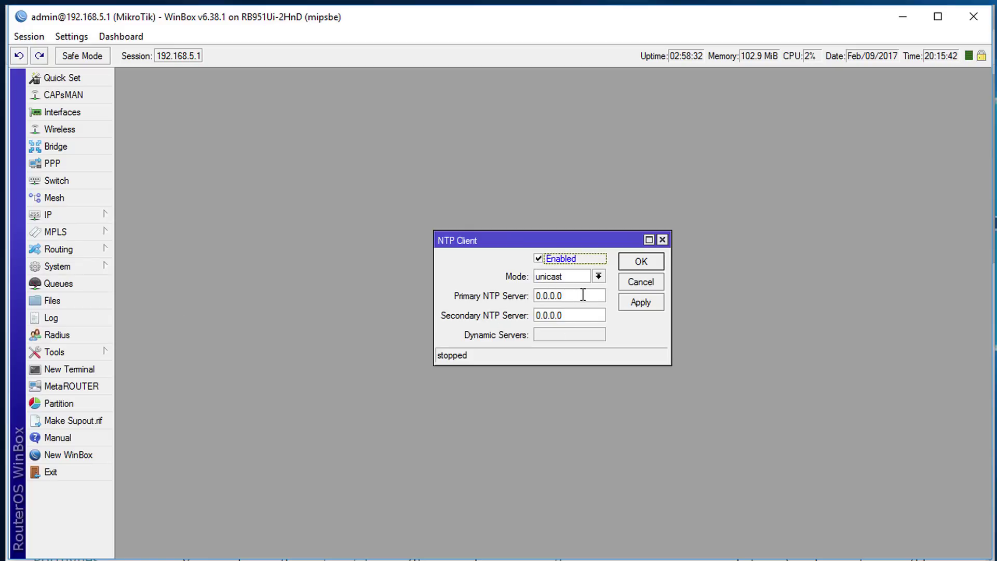
{"action": "left_click_drag", "start_coordinate": [582, 295], "coordinate": [482, 294]}
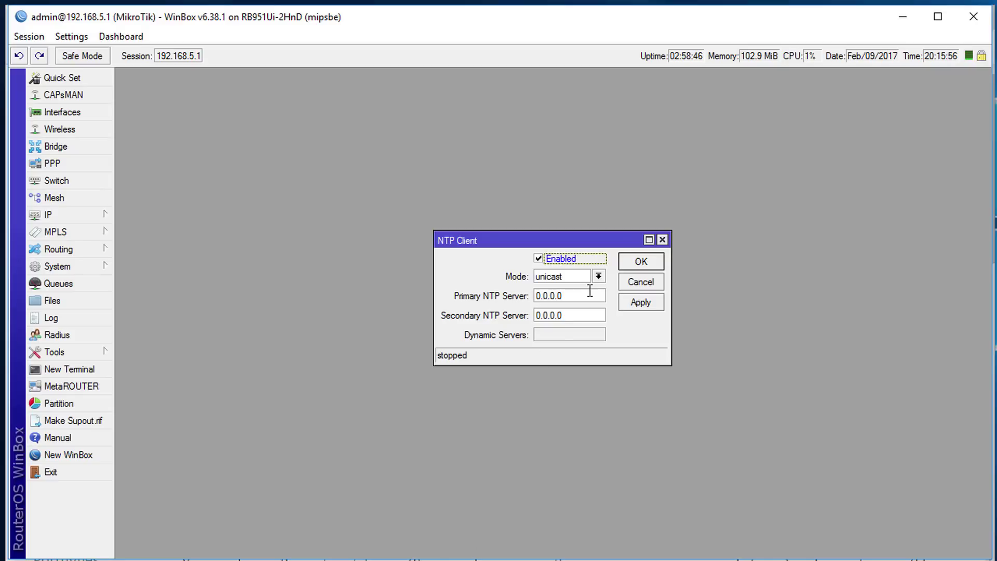
- Set the NTP client's primary server to 0.pool.ntp.org and secondary to 1.pool.ntp.org, then apply
{"action": "key", "text": "Tab"}
{"action": "key", "text": "Tab"}
{"action": "key", "text": "ctrl+v"}
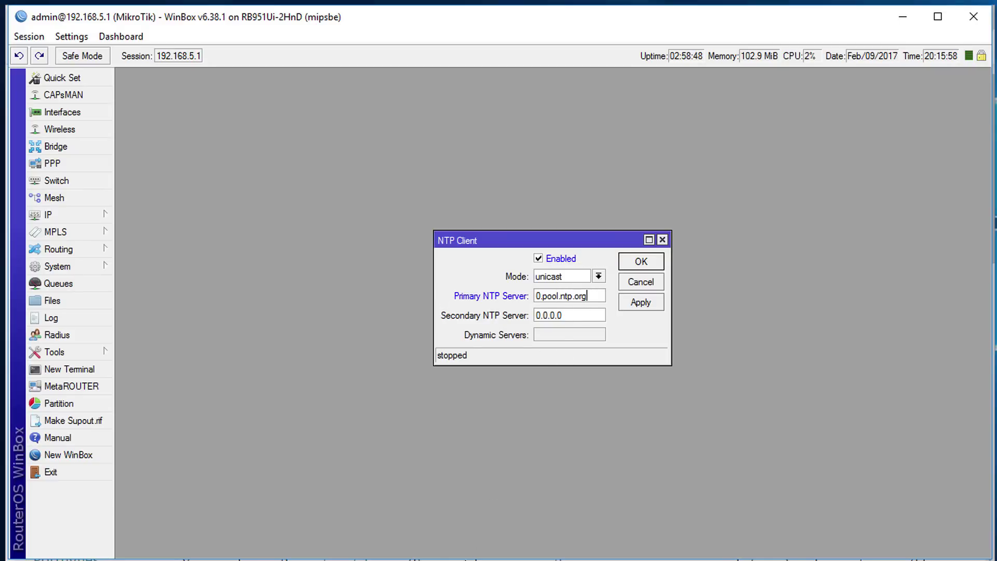
{"action": "key", "text": "alt+Tab"}
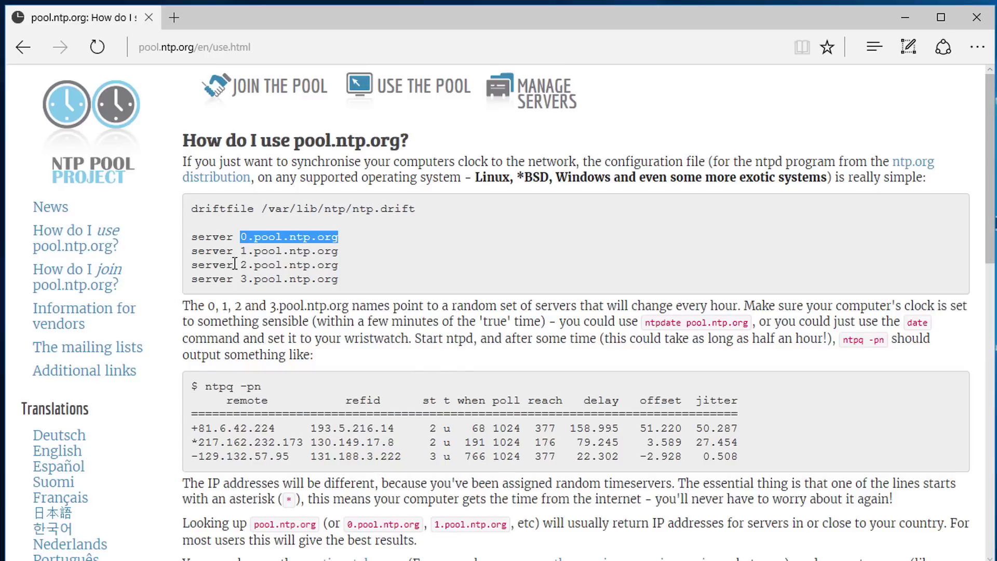
{"action": "left_click_drag", "start_coordinate": [242, 252], "coordinate": [342, 245]}
{"action": "key", "text": "ctrl+c"}
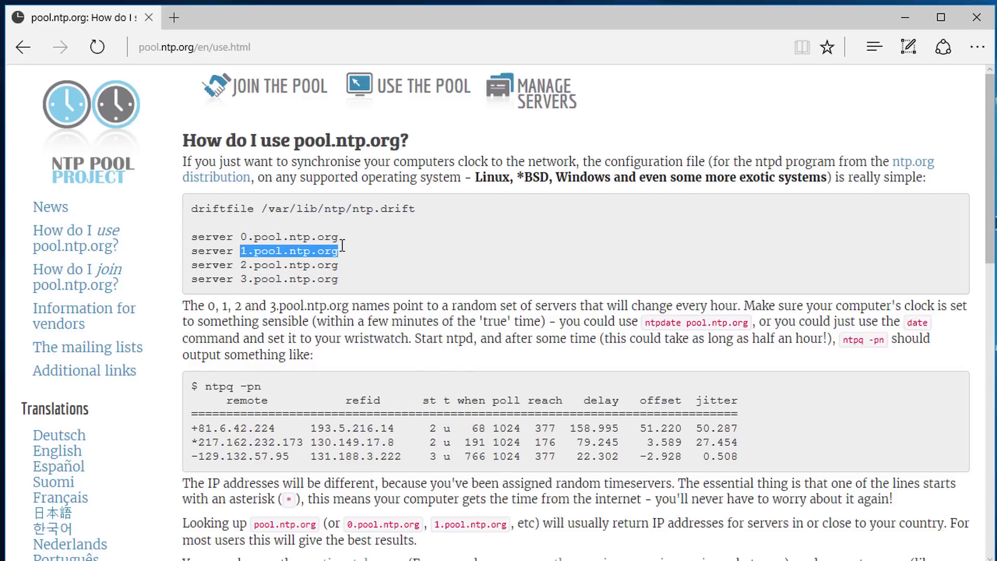
{"action": "key", "text": "alt+Tab"}
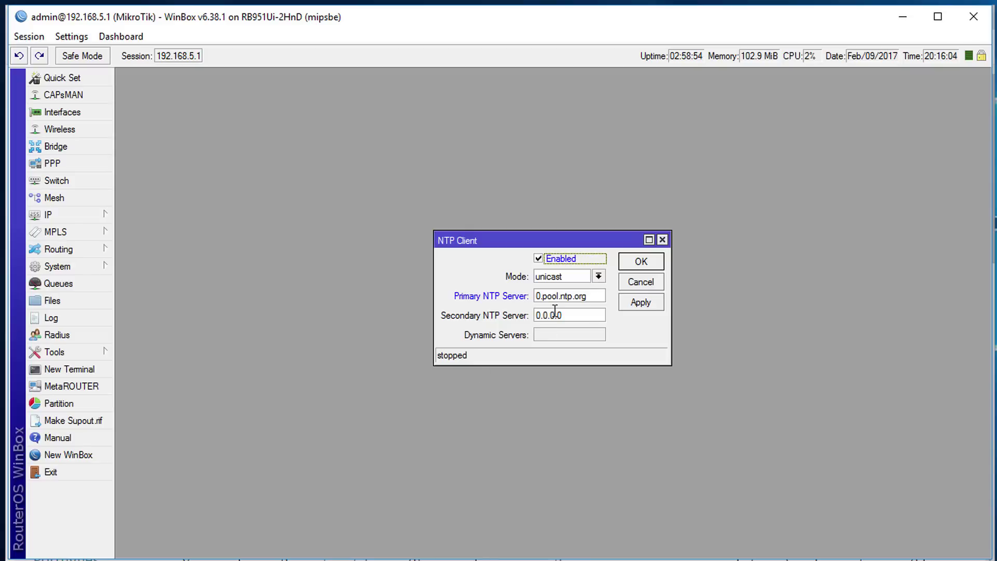
{"action": "left_click_drag", "start_coordinate": [593, 314], "coordinate": [493, 316]}
{"action": "key", "text": "ctrl+v"}
{"action": "left_click", "coordinate": [630, 303]}
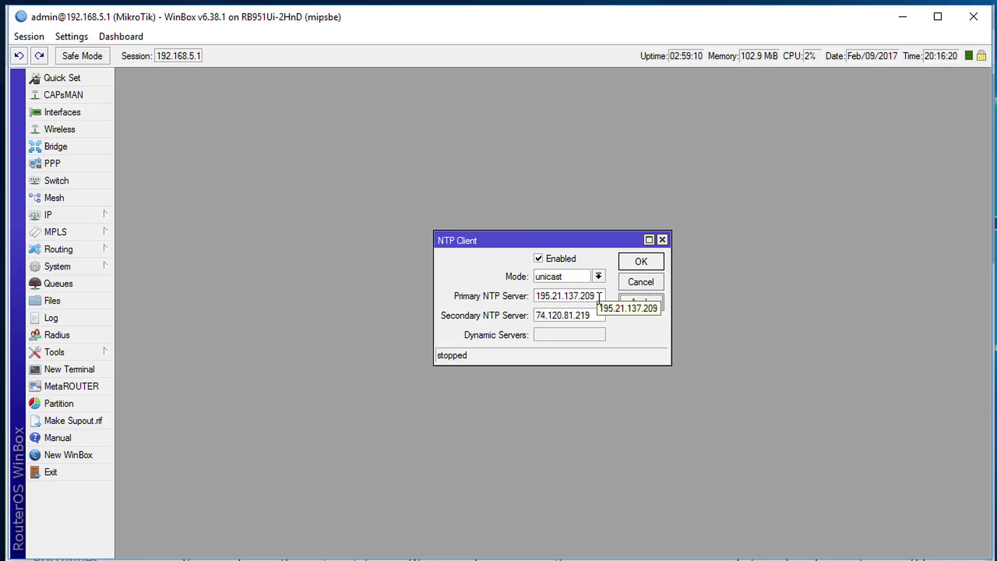
- Confirm the NTP client settings with servers 195.21.137.209 and 74.120.81.219 by clicking OK
{"action": "left_click", "coordinate": [642, 263]}
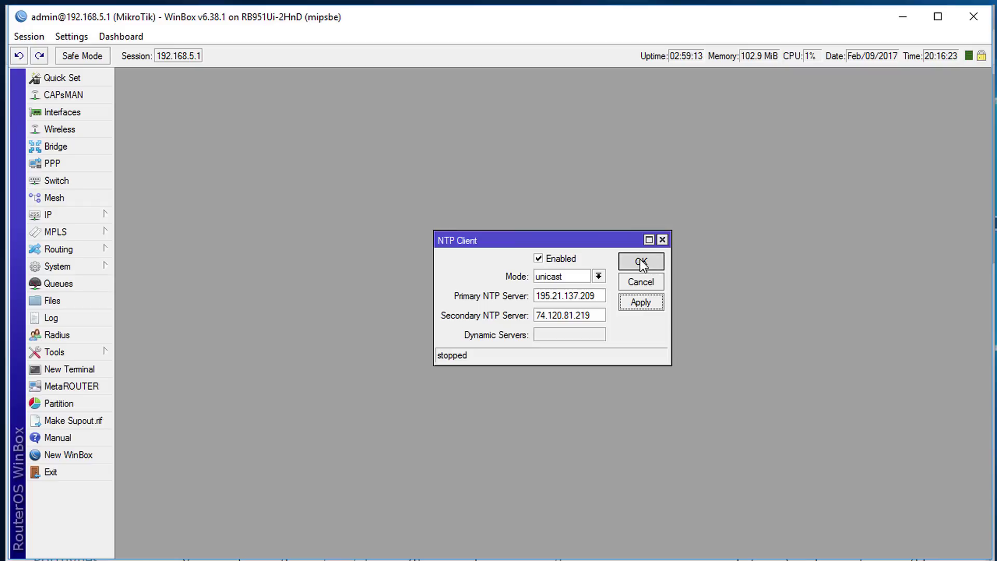
{"action": "left_click", "coordinate": [79, 267]}
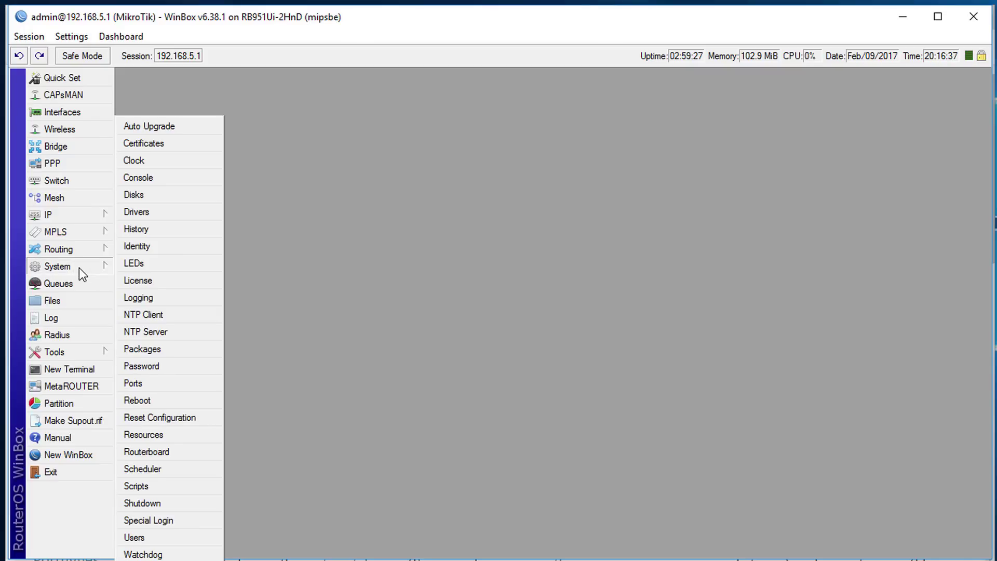
{"action": "left_click", "coordinate": [162, 314]}
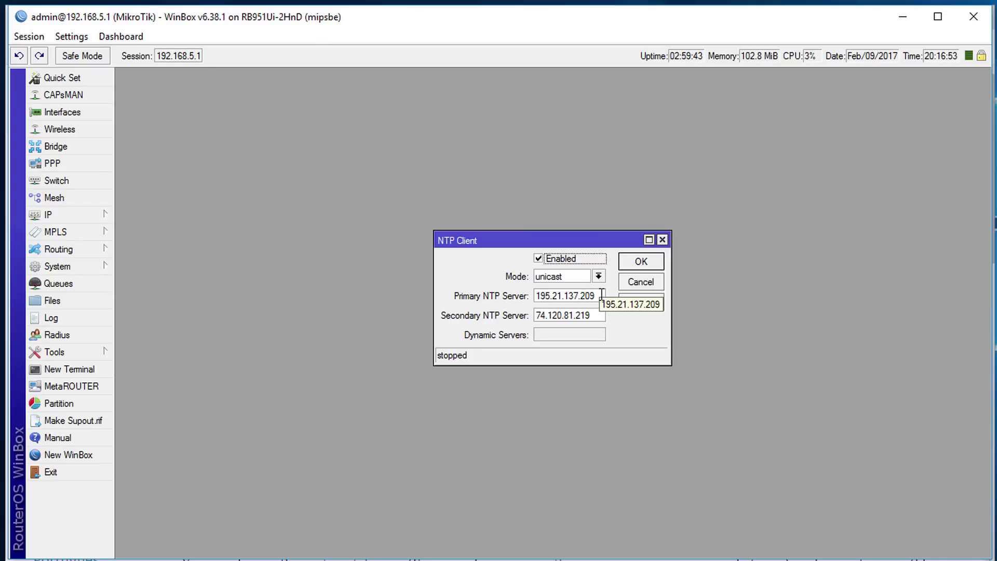
{"action": "left_click", "coordinate": [629, 287]}
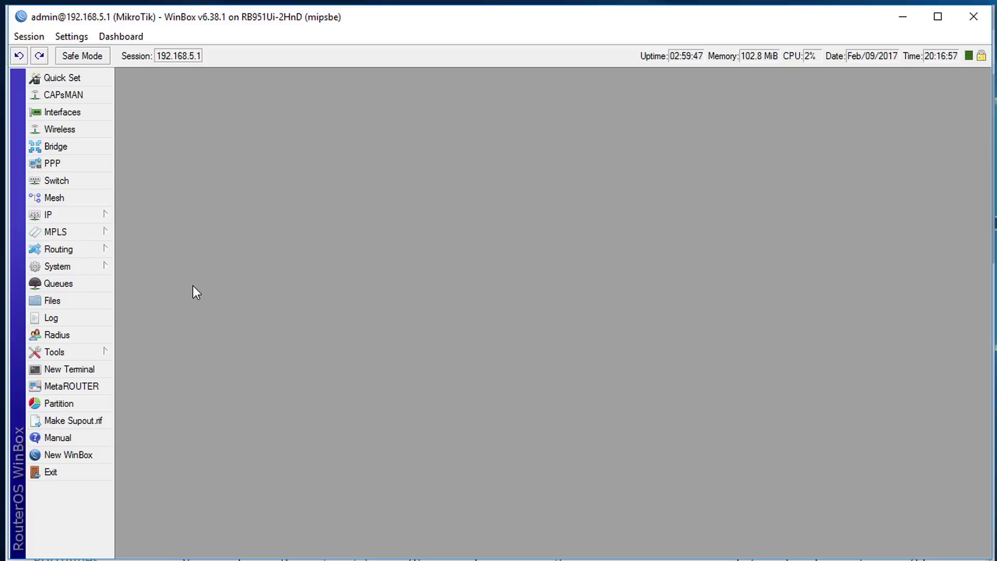